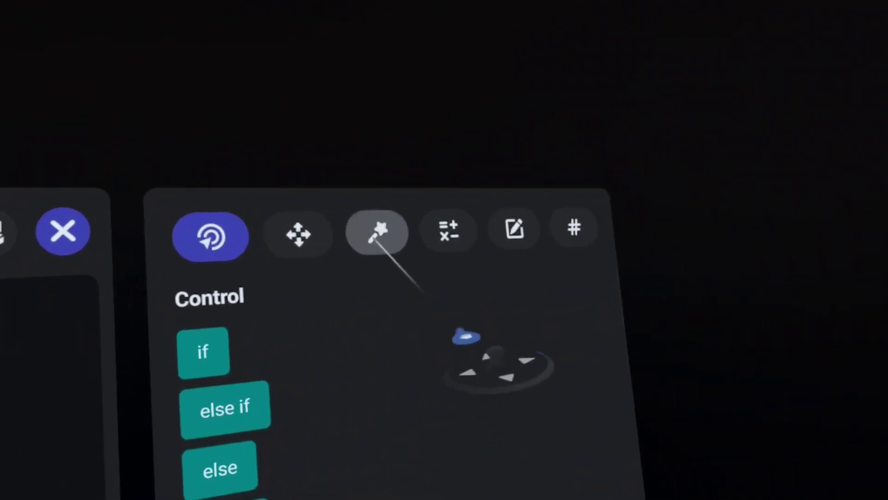
# Step: Look through the Object code blocks available in the script editor
pyautogui.click(377, 232)
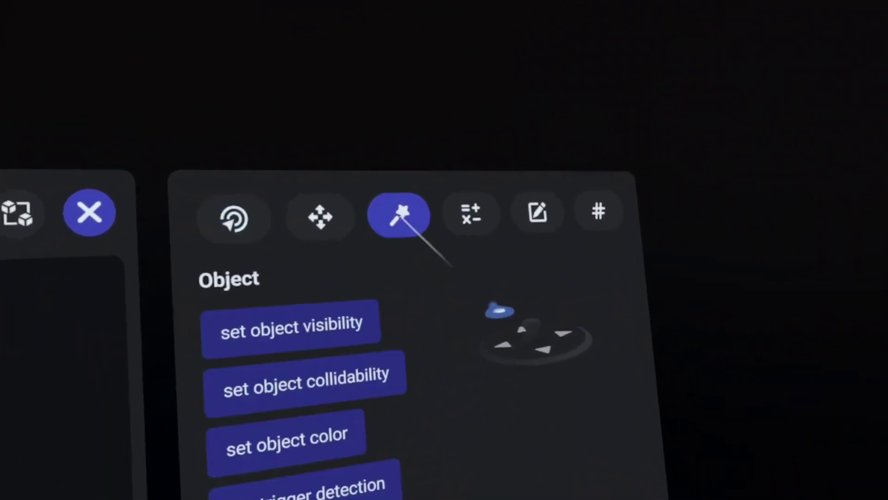
pyautogui.click(342, 86)
pyautogui.scroll(-5, 496, 245)
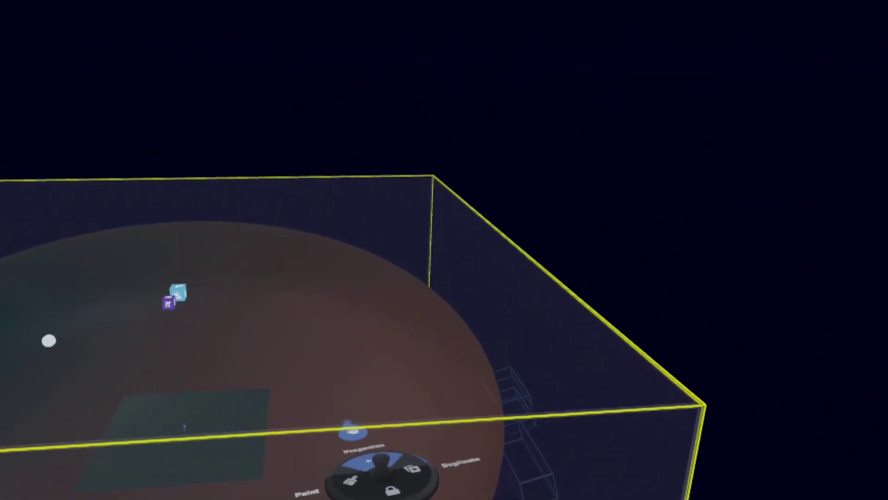
# Step: Set the large sphere's Motion to None and close its properties
pyautogui.click(344, 424)
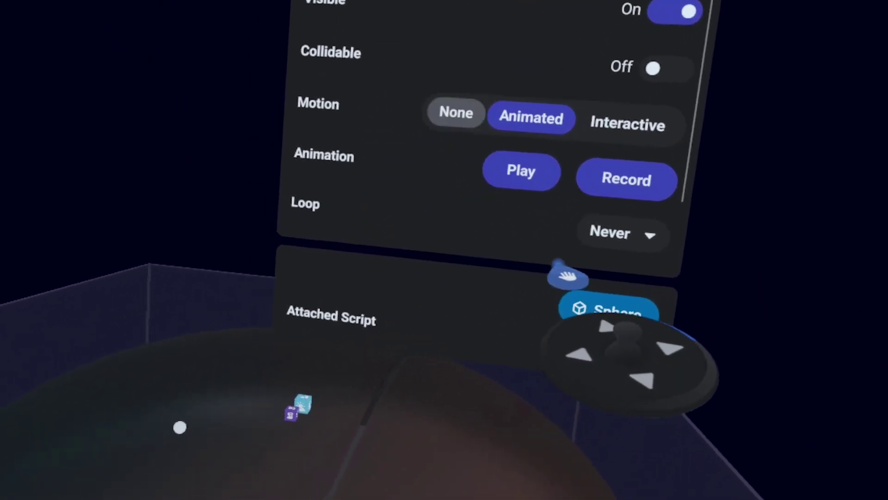
pyautogui.click(406, 84)
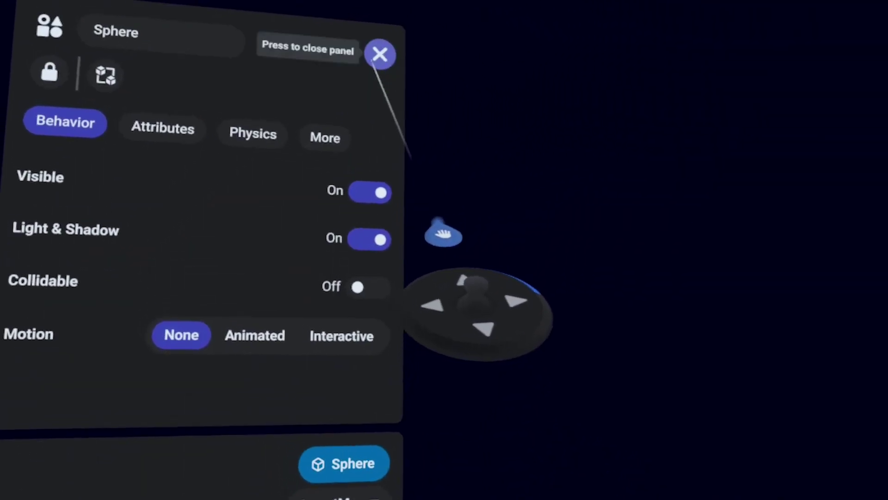
pyautogui.click(432, 67)
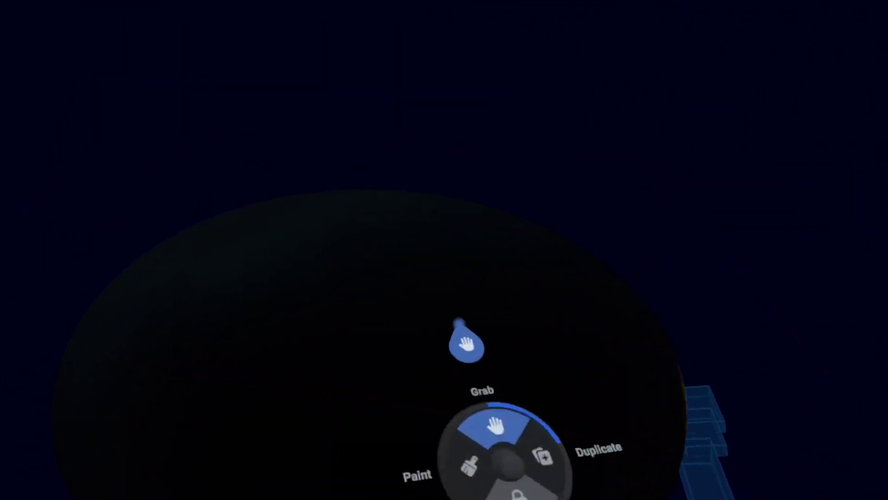
pyautogui.click(435, 417)
pyautogui.moveTo(433, 433); pyautogui.dragTo(657, 46)
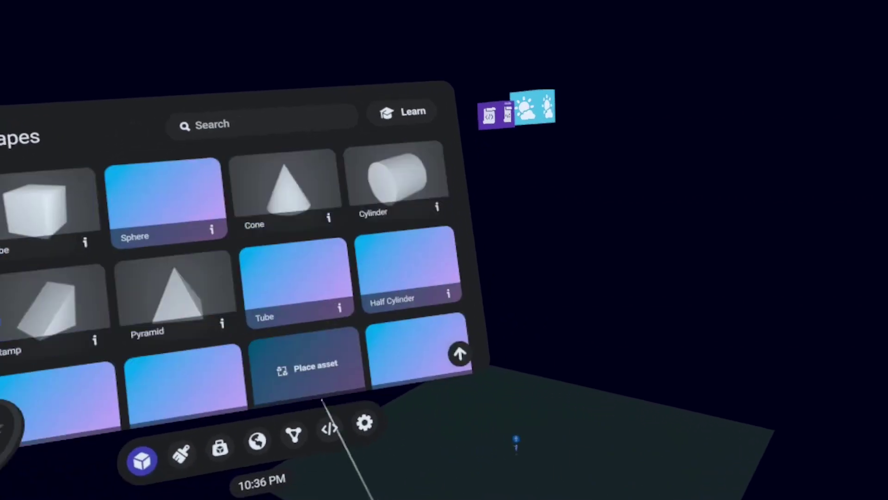
# Step: Search the Asset Library for "bowl" and choose the first white bowl to place in the world
pyautogui.scroll(-3, 347, 414)
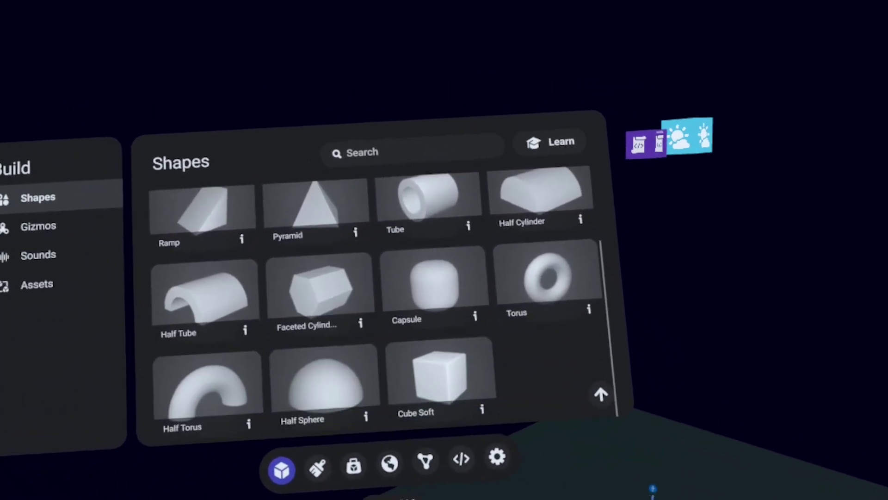
pyautogui.scroll(3, 367, 331)
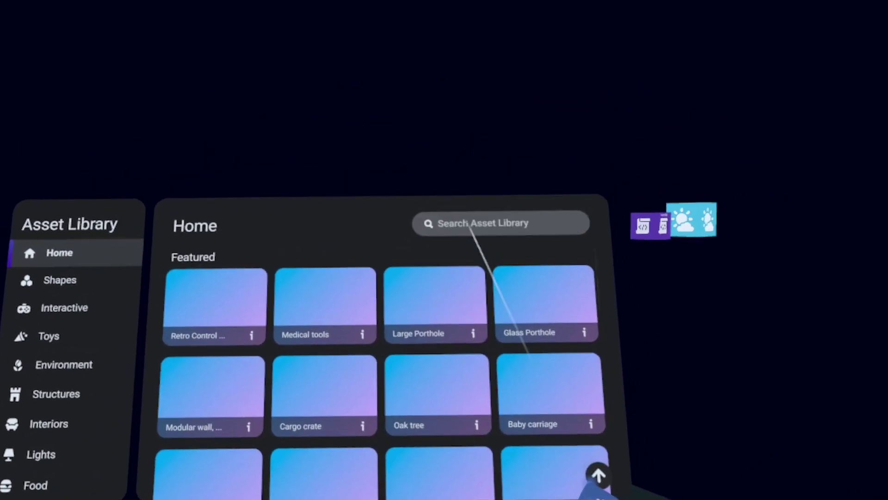
pyautogui.click(443, 230)
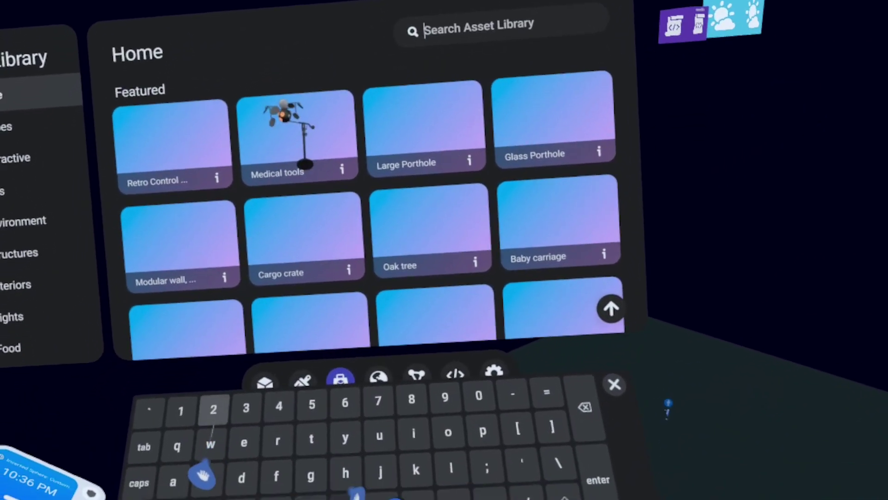
pyautogui.write('owl')
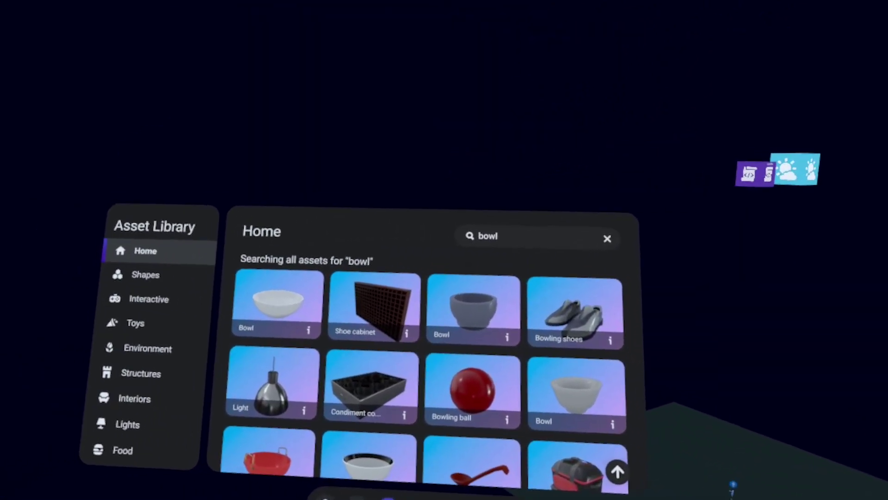
pyautogui.click(264, 283)
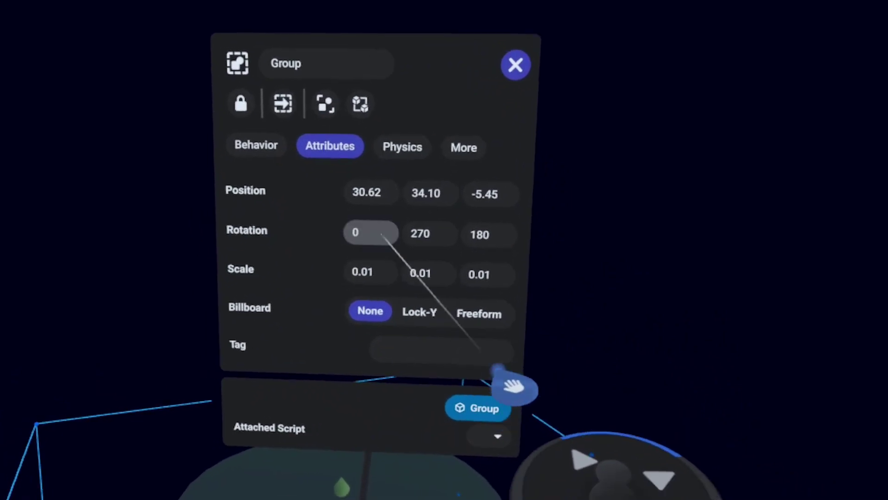
# Step: Set the group's position to 0, 0, 0
pyautogui.click(371, 203)
pyautogui.write('0')
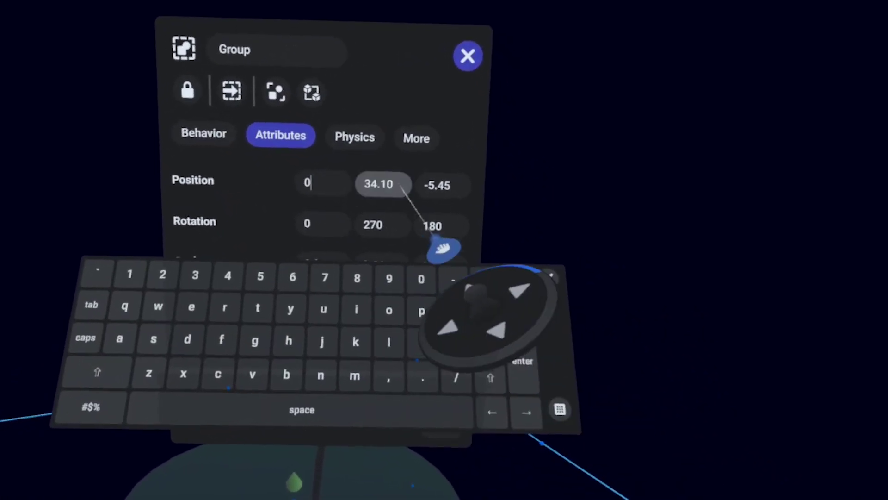
pyautogui.click(373, 186)
pyautogui.write('0')
pyautogui.click(432, 189)
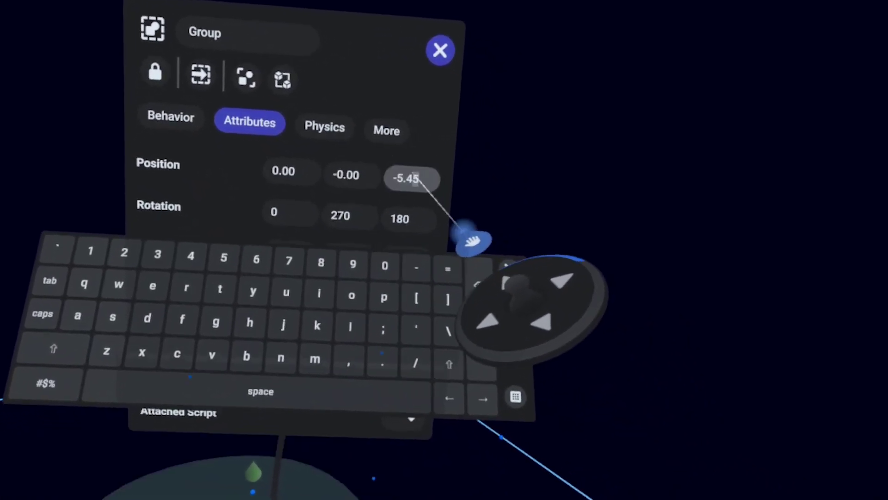
pyautogui.write('0')
pyautogui.click(484, 312)
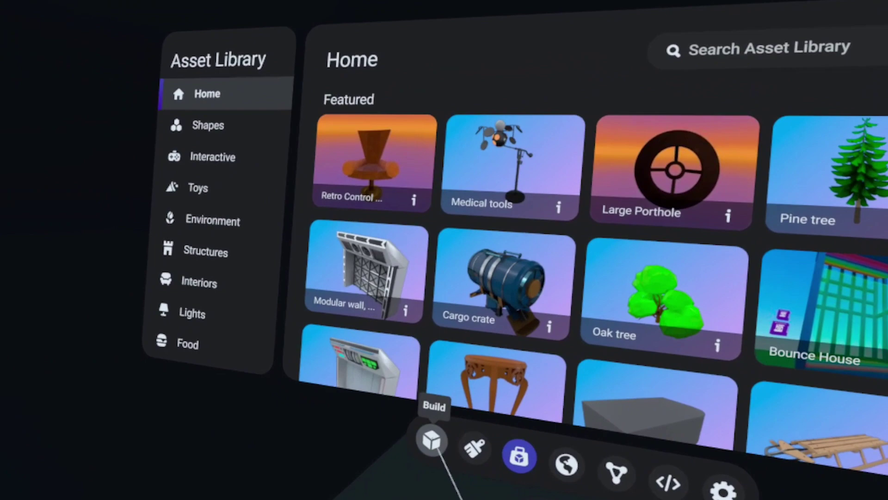
# Step: Place a cube from the basic shapes in the world
pyautogui.click(328, 415)
pyautogui.click(376, 206)
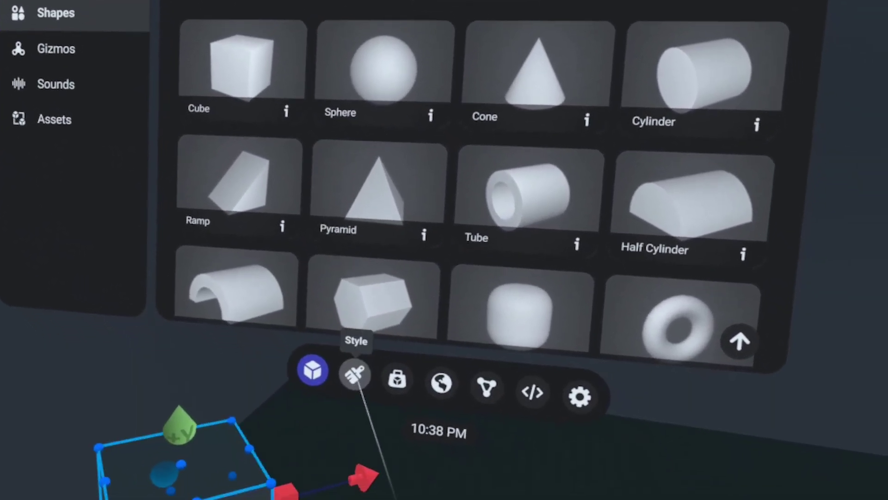
pyautogui.click(368, 390)
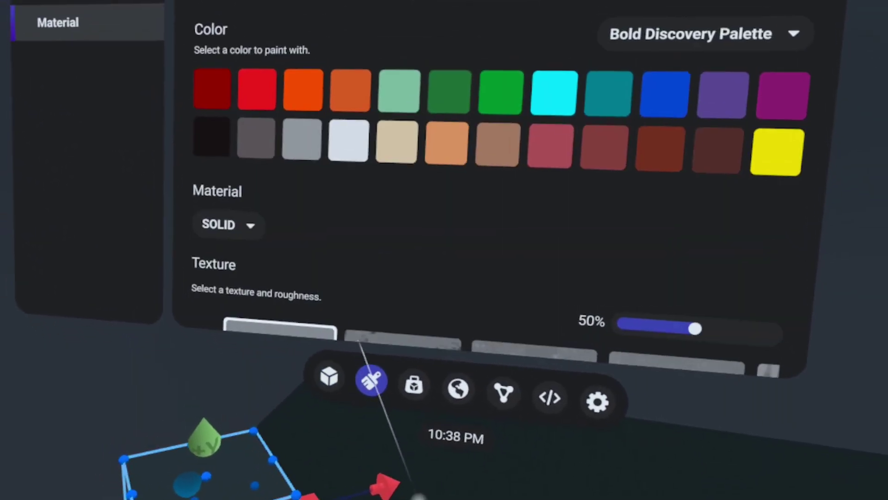
pyautogui.press('Down')
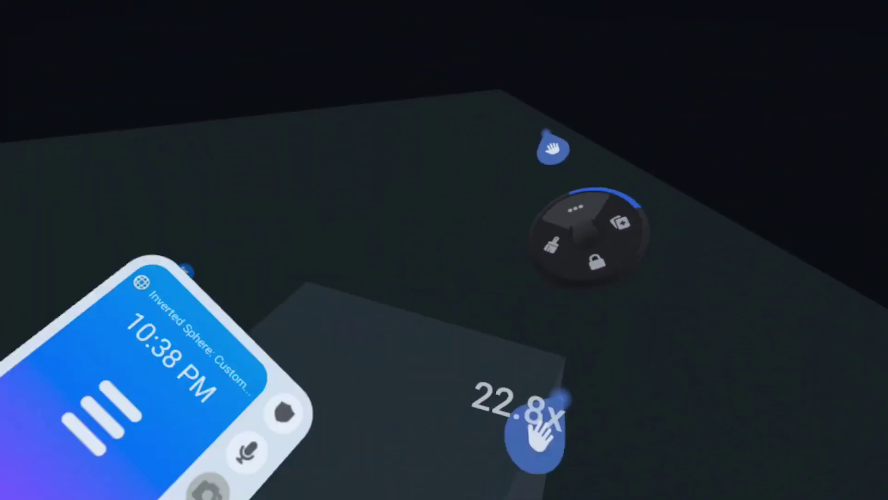
pyautogui.scroll(1, 445, 250)
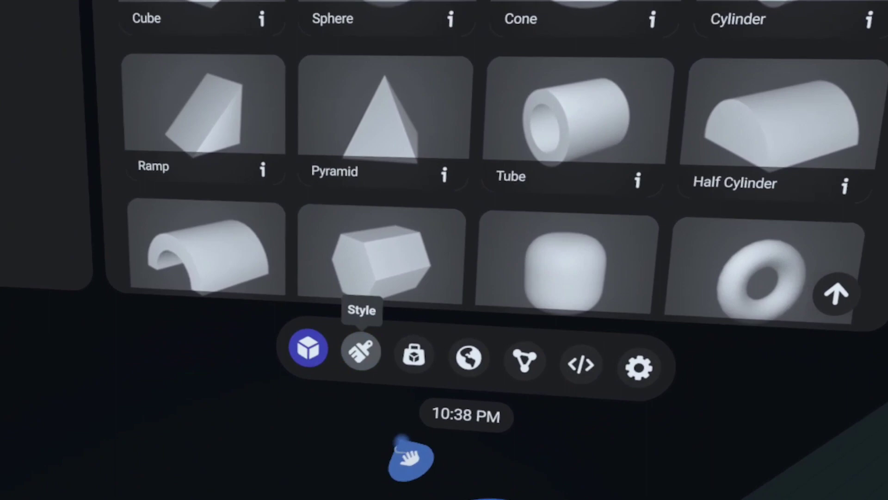
# Step: Set the paint material to Glow and choose red as its color
pyautogui.click(381, 363)
pyautogui.click(201, 174)
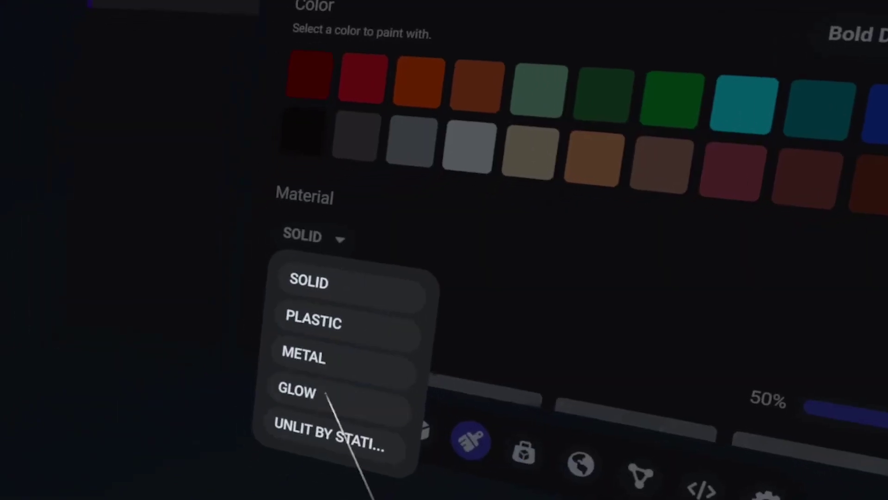
pyautogui.click(196, 329)
pyautogui.click(345, 102)
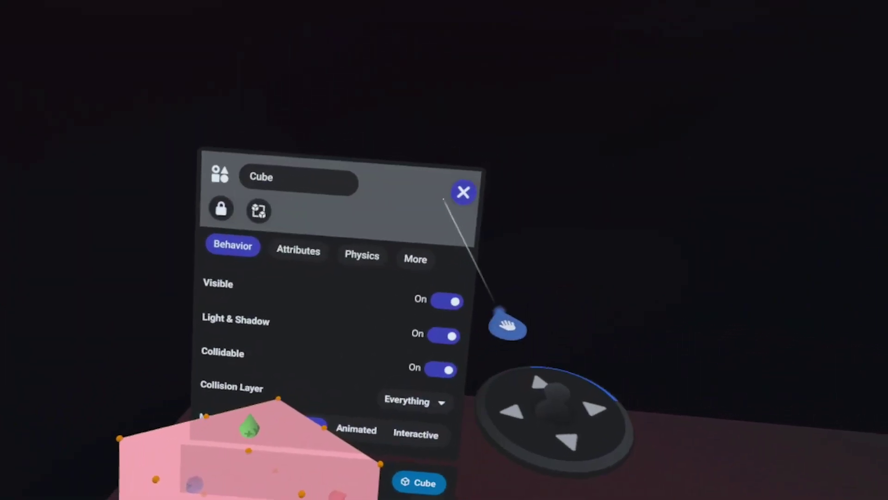
# Step: Make the cube invisible and non-collidable but keep Light & Shadow on in its behavior properties
pyautogui.click(447, 247)
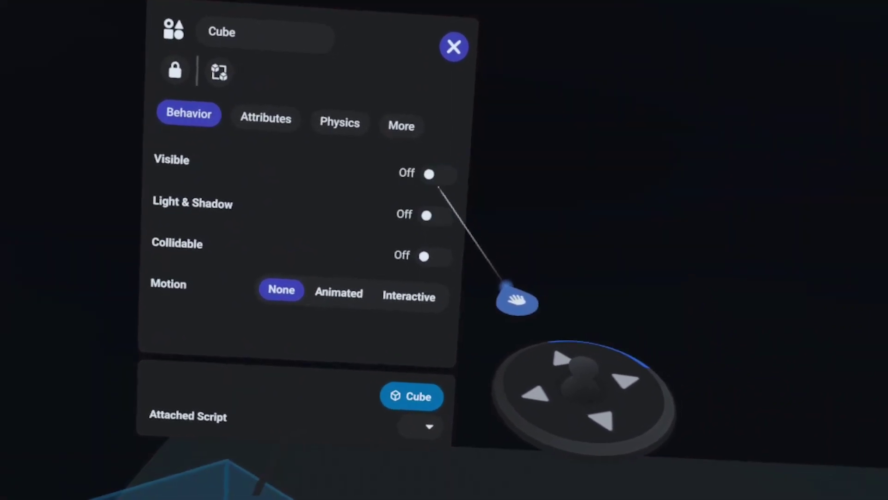
pyautogui.click(436, 215)
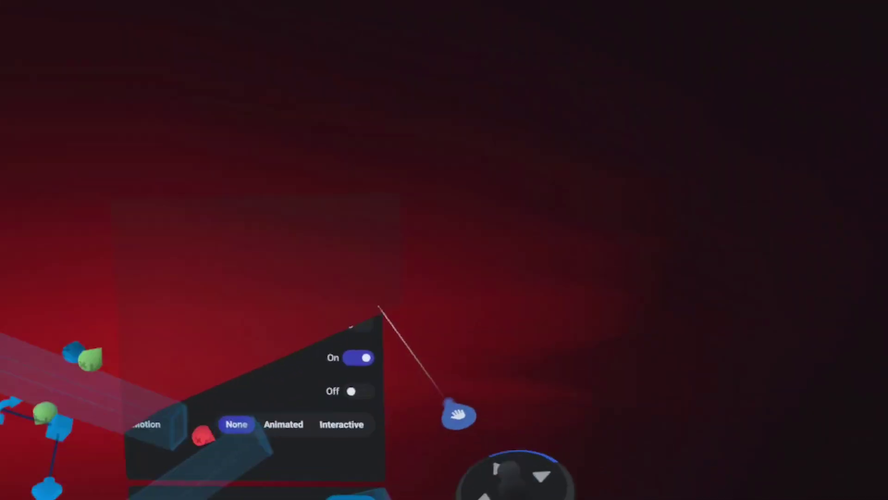
pyautogui.click(379, 308)
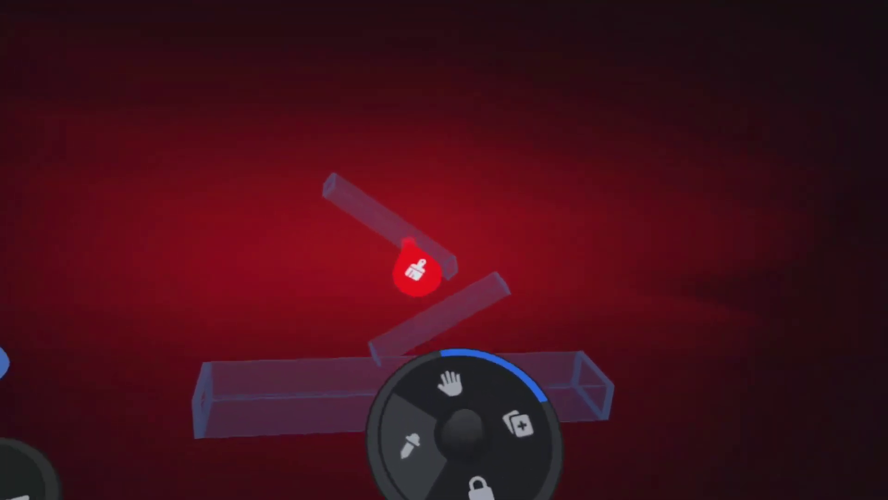
# Step: Choose the darker orange swatch of the Bold Discovery Palette as the Glow paint color
pyautogui.click(359, 365)
pyautogui.click(192, 206)
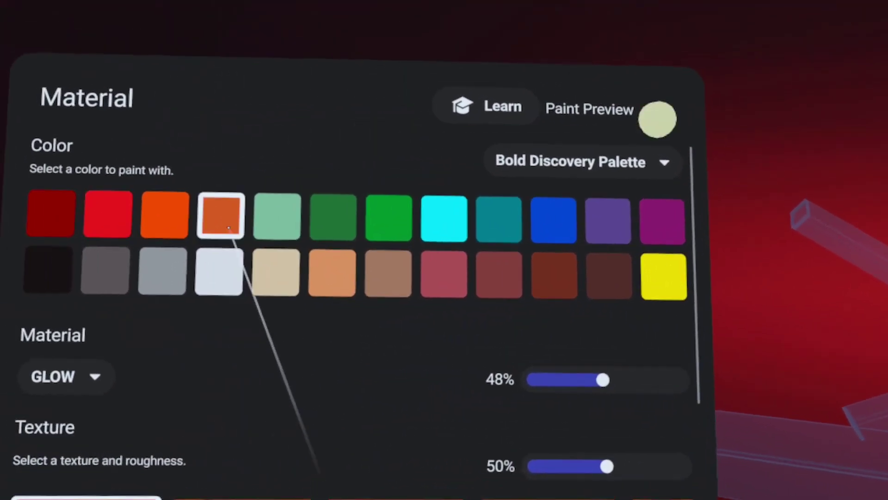
pyautogui.click(426, 378)
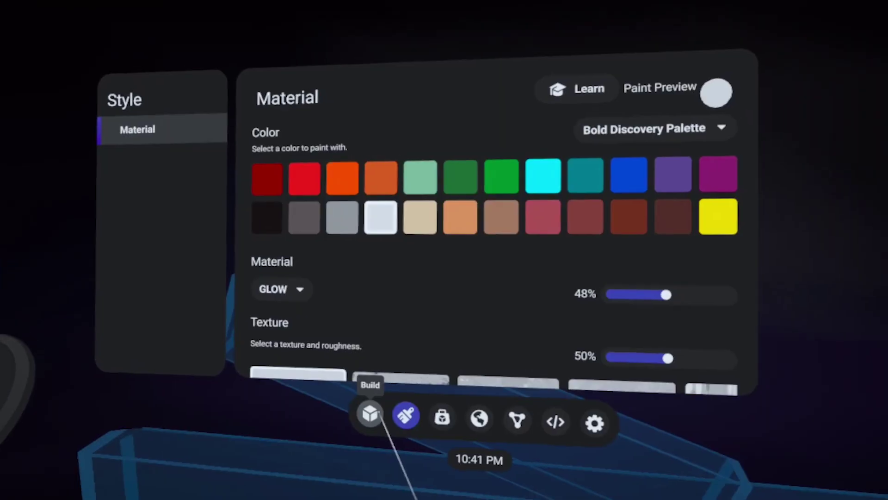
# Step: Place a sphere among the light bars and paint it with the white Glow material
pyautogui.click(341, 419)
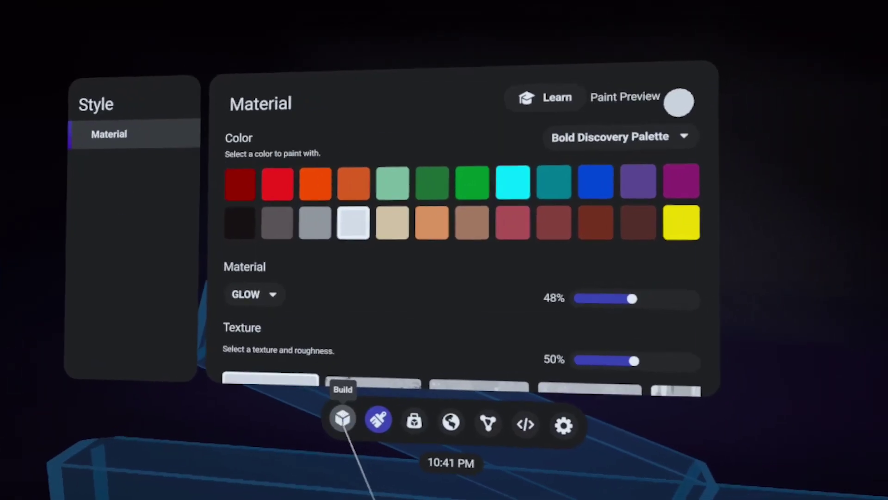
pyautogui.click(391, 187)
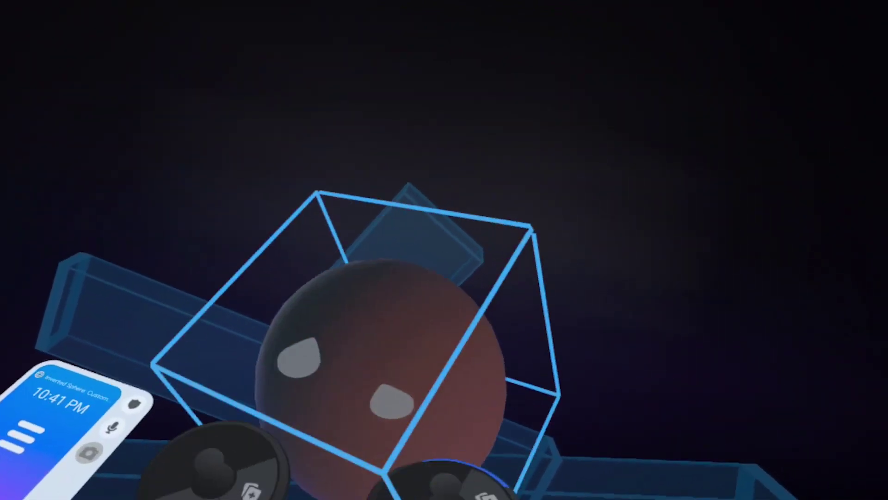
pyautogui.click(405, 240)
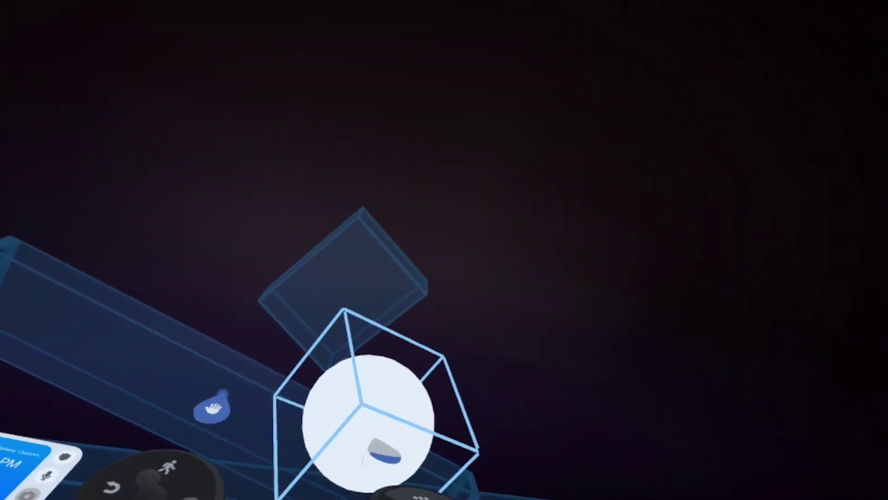
# Step: Open the white sphere's properties and turn off its Light & Shadow
pyautogui.click(399, 368)
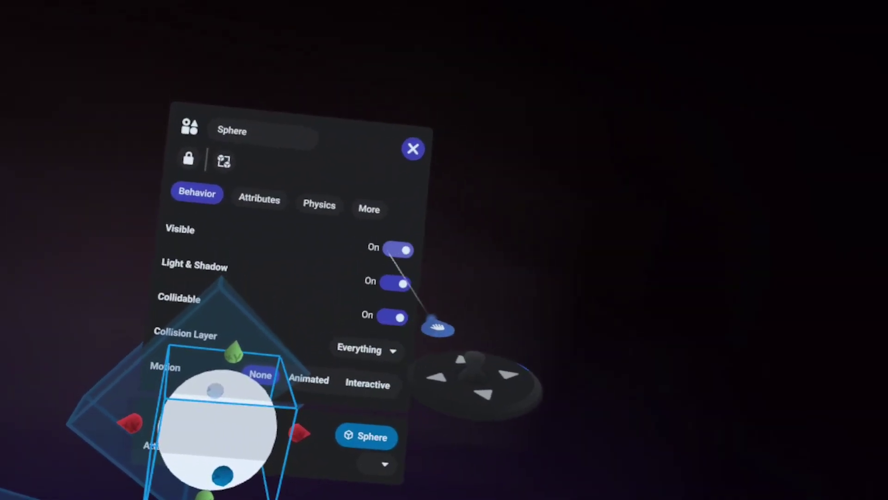
pyautogui.click(382, 277)
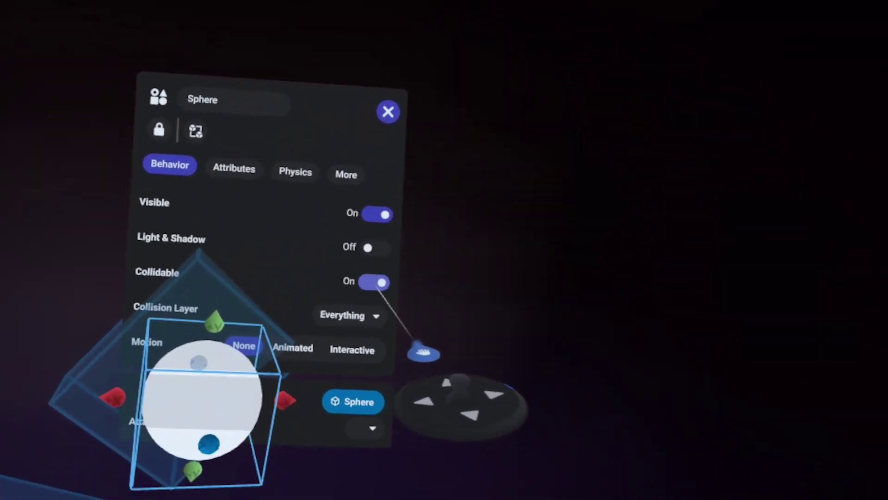